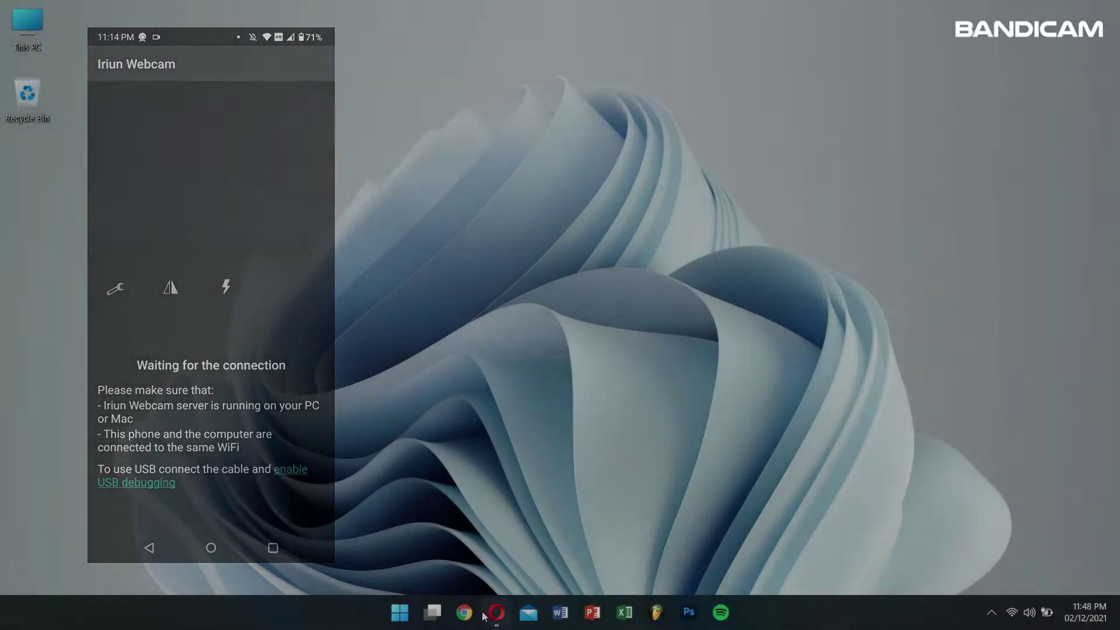
Search 'iriun' in Opera and open the official iriun.com website.
click(483, 614)
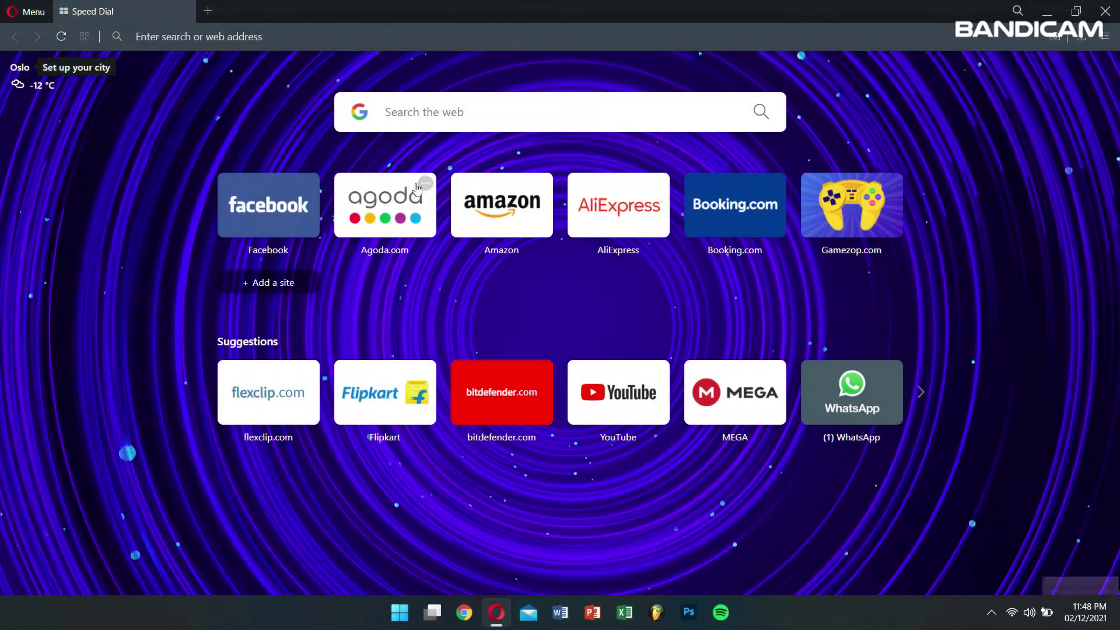
click(467, 116)
text(iriun)
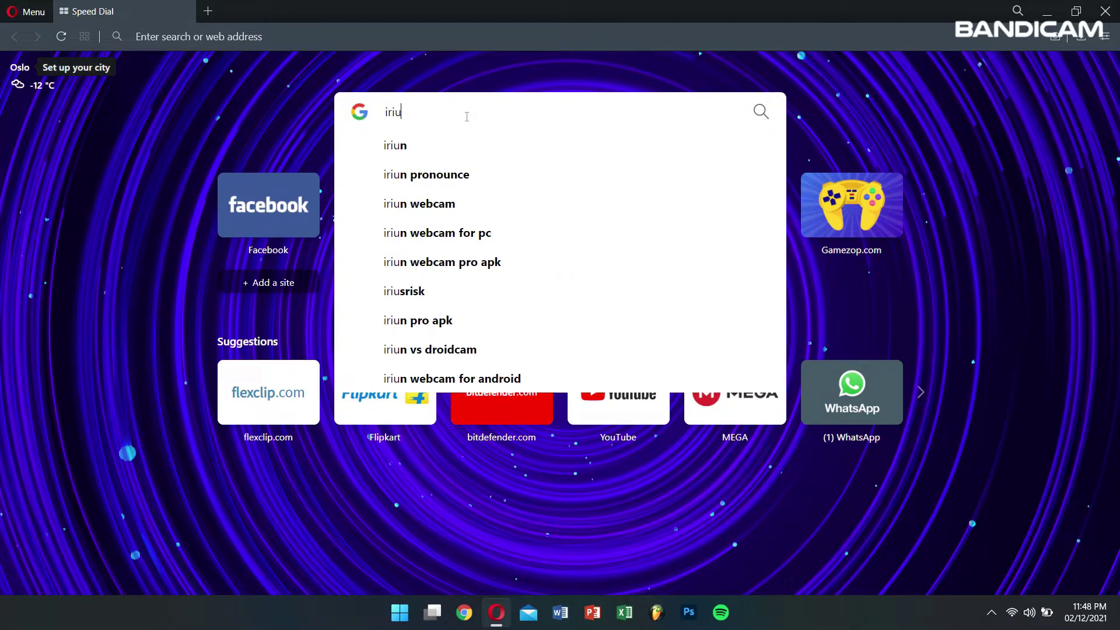
key(Return)
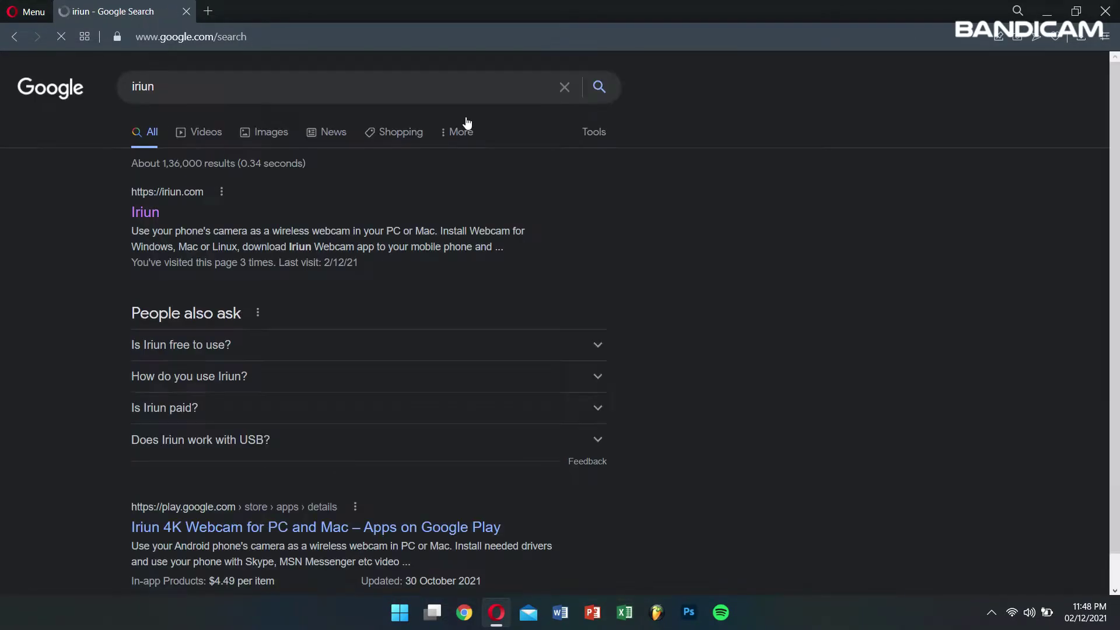
click(148, 214)
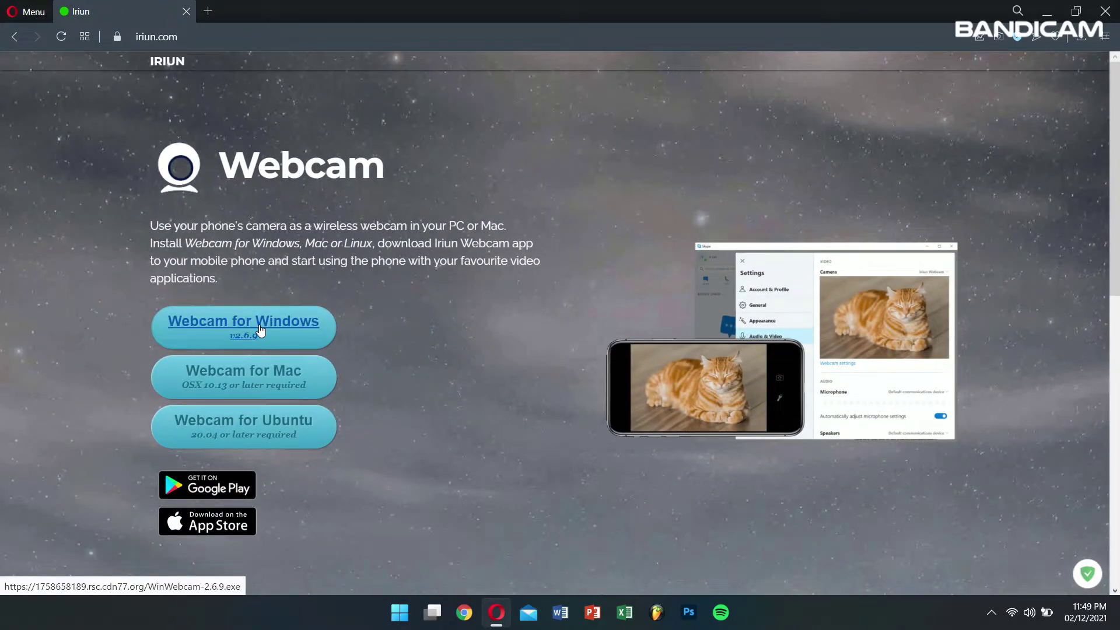
Close Opera and search the PC's apps for 'iri' to find Iriun Webcam.
click(1105, 11)
key(super)
text(iri)
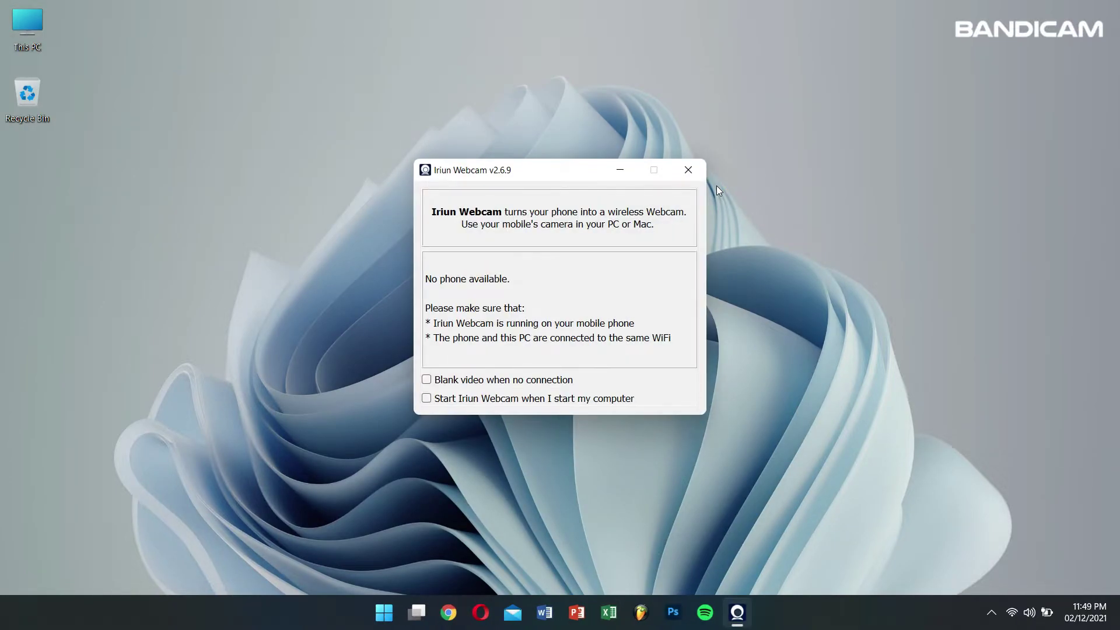
Shift the Iriun Webcam window left and check the PC's Wi-Fi network in Quick Settings.
drag(558, 166, 454, 172)
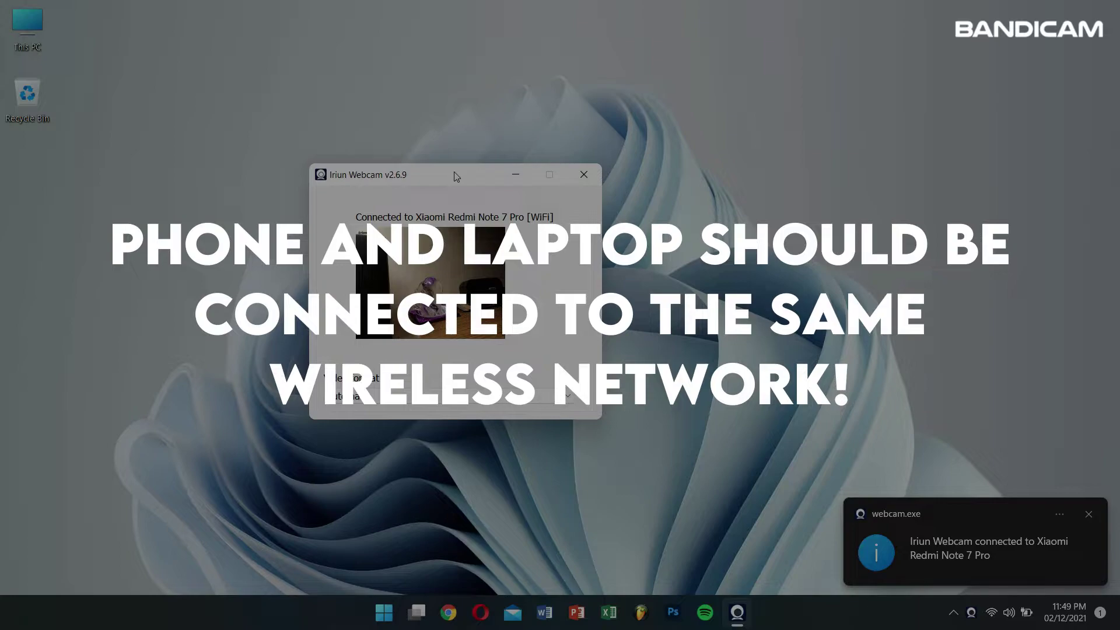
click(1006, 615)
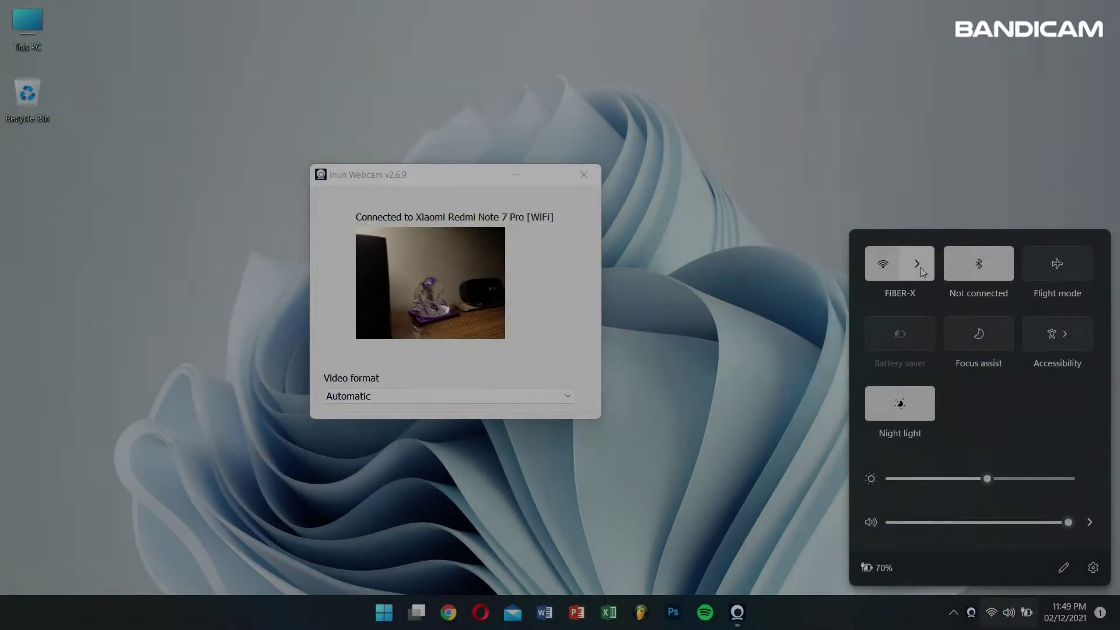
click(918, 266)
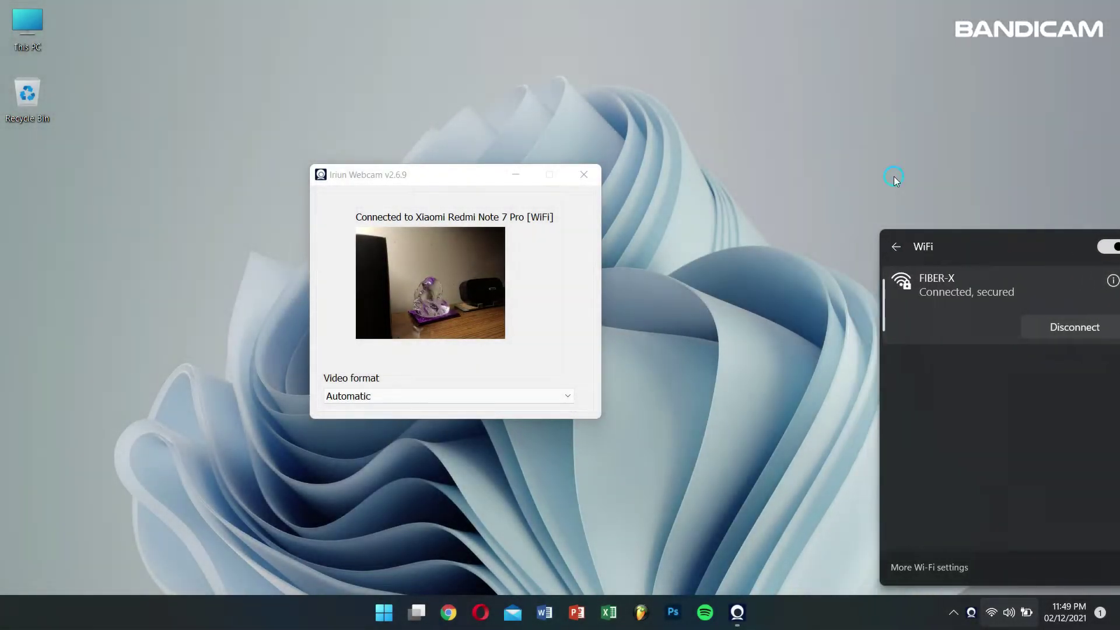
click(894, 176)
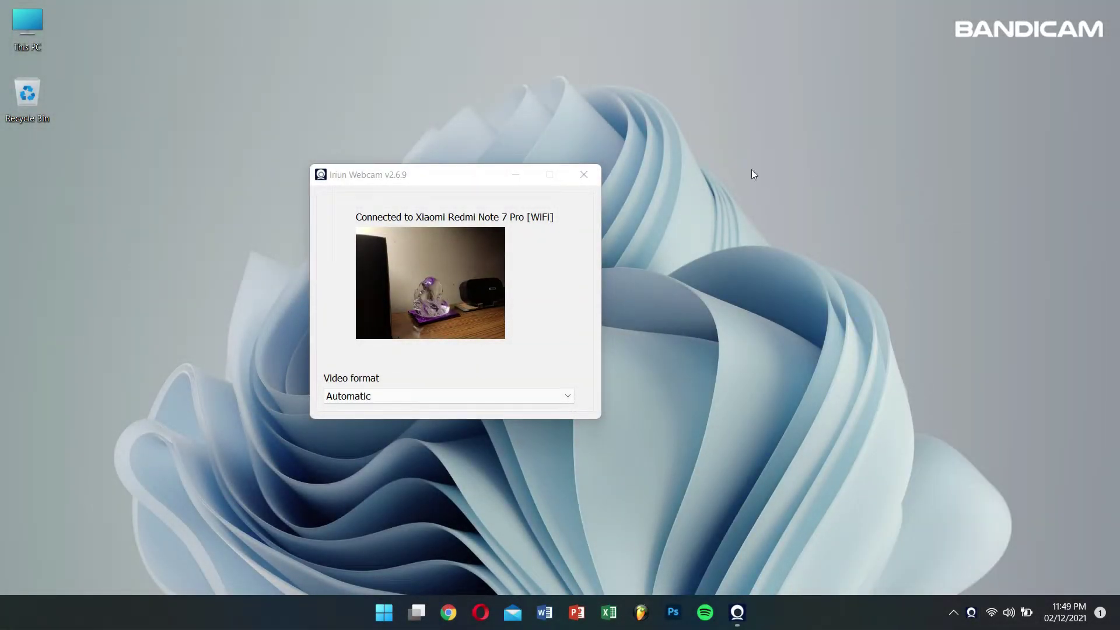
Close Iriun Webcam and launch Bandicam via a Start search for 'ban'.
click(575, 175)
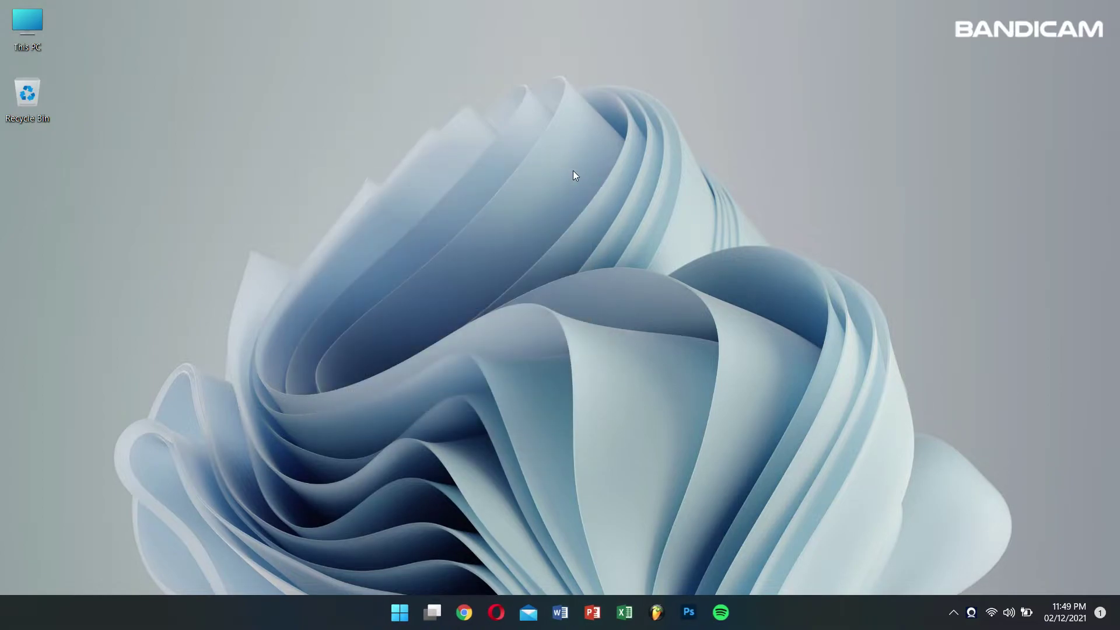
key(super)
text(ban)
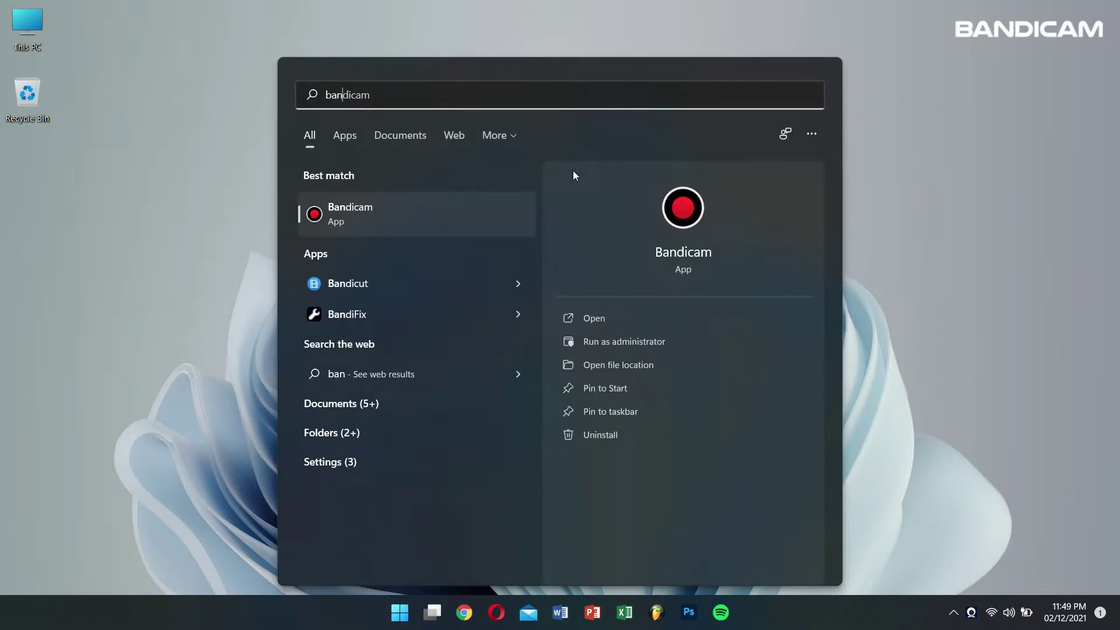
key(Return)
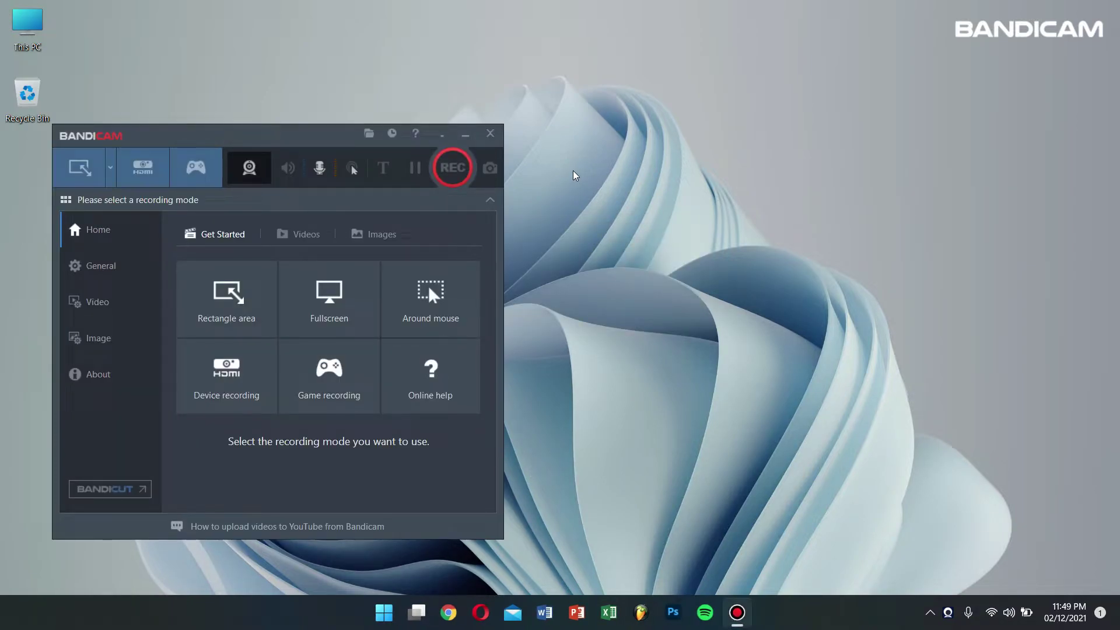
Use Iriun Webcam as Bandicam's capture device in device recording mode and record a short clip.
click(150, 177)
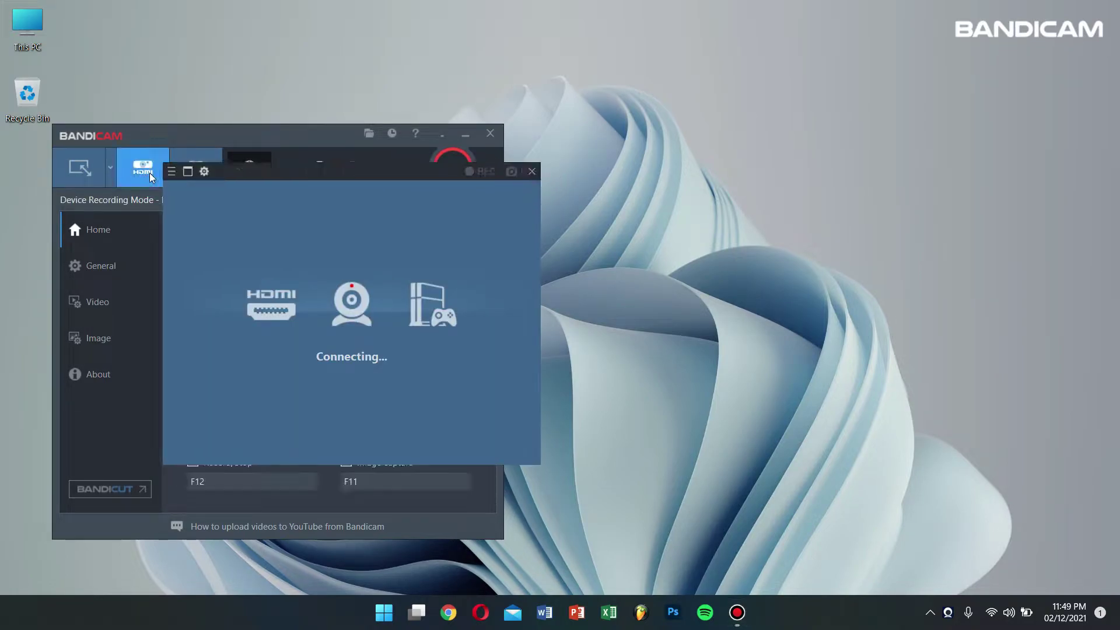
click(204, 171)
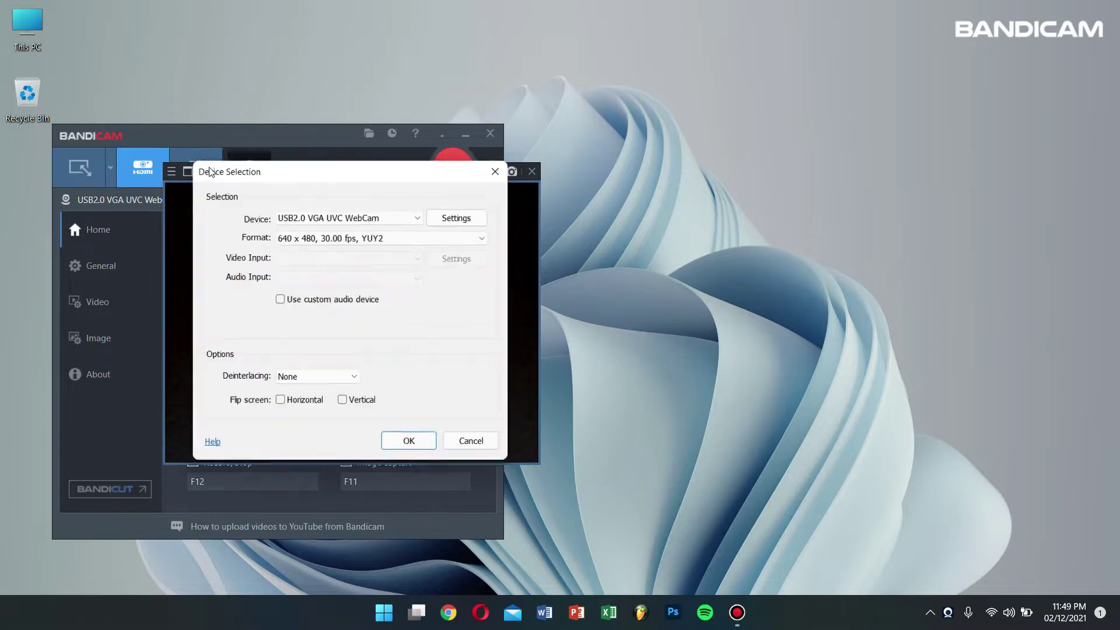
click(408, 217)
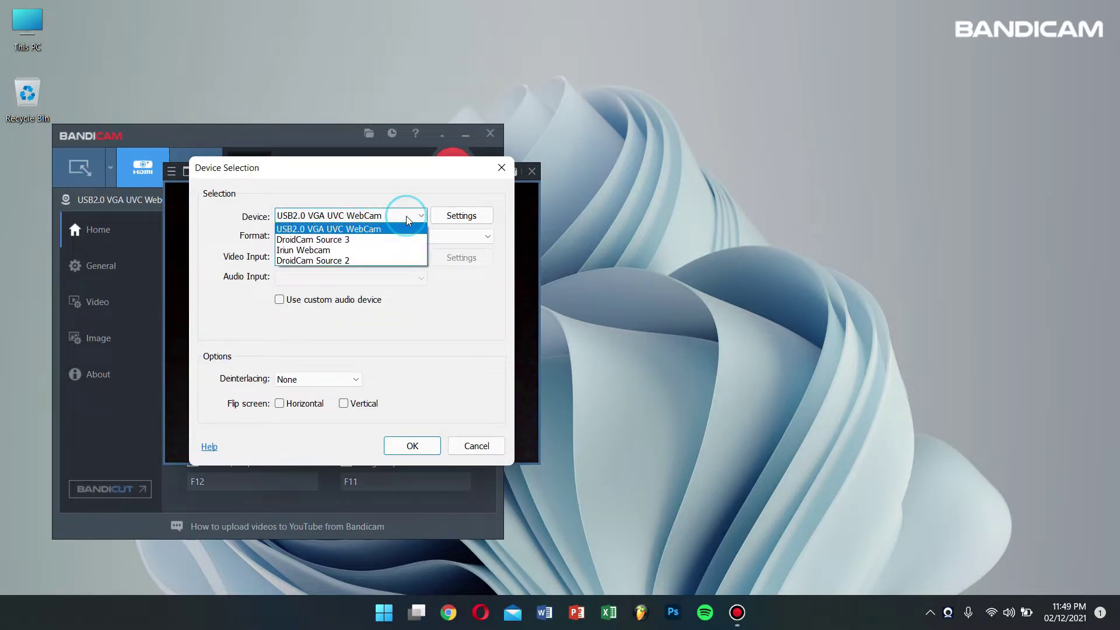
click(318, 251)
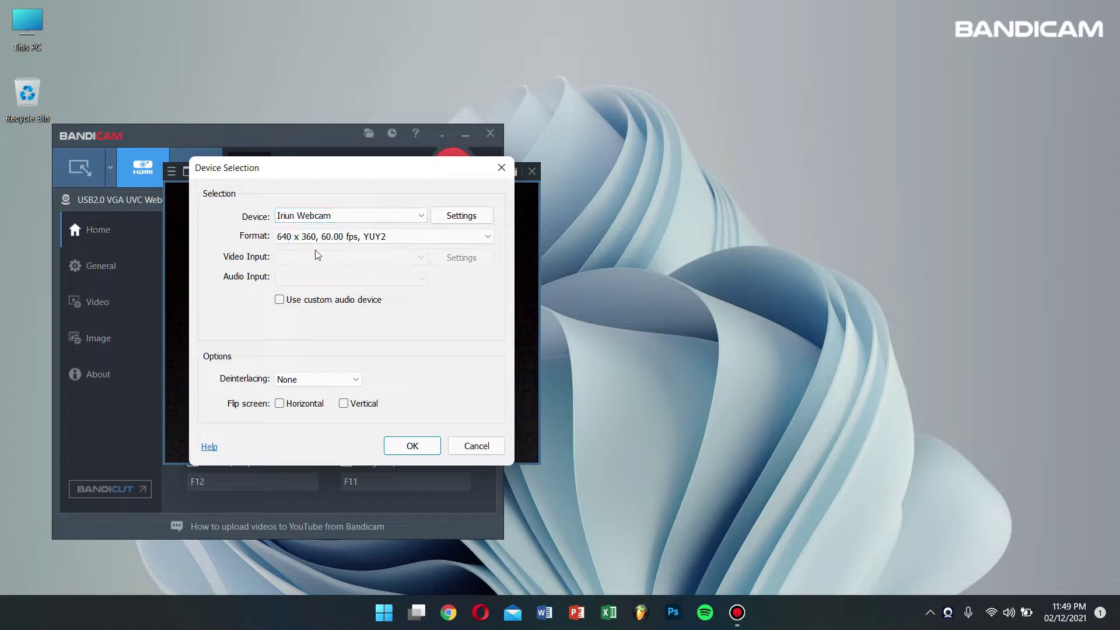
click(410, 444)
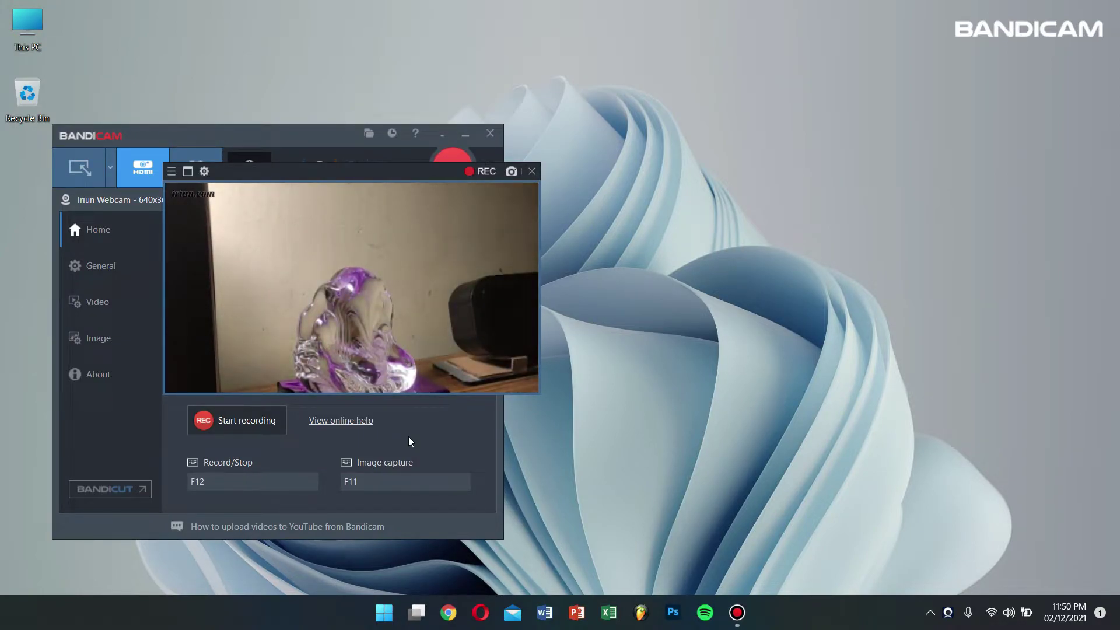
click(471, 172)
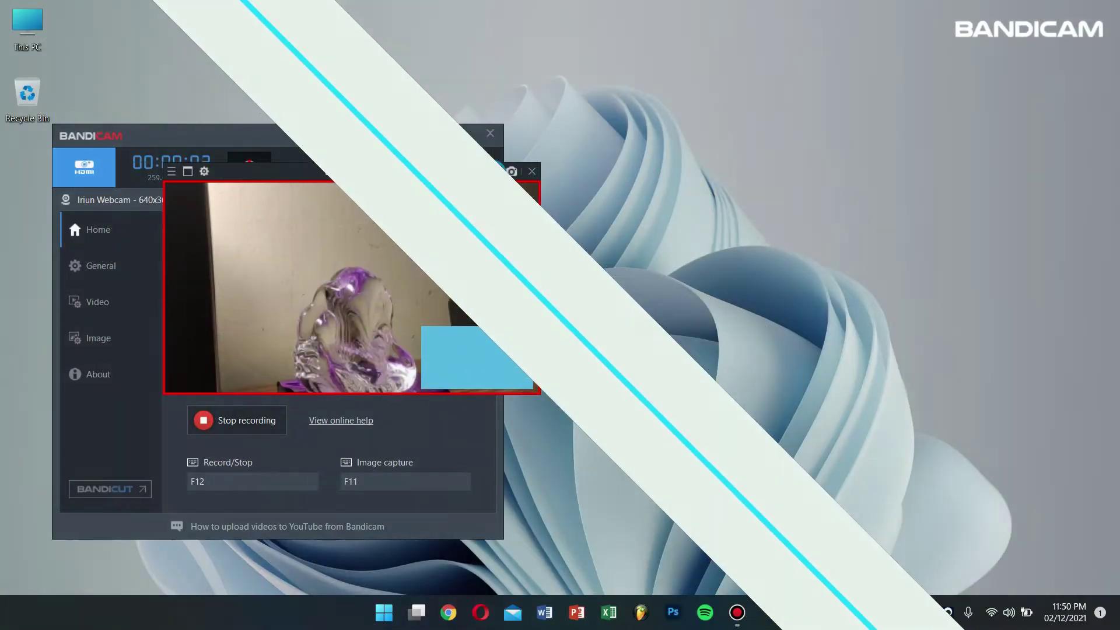
click(490, 171)
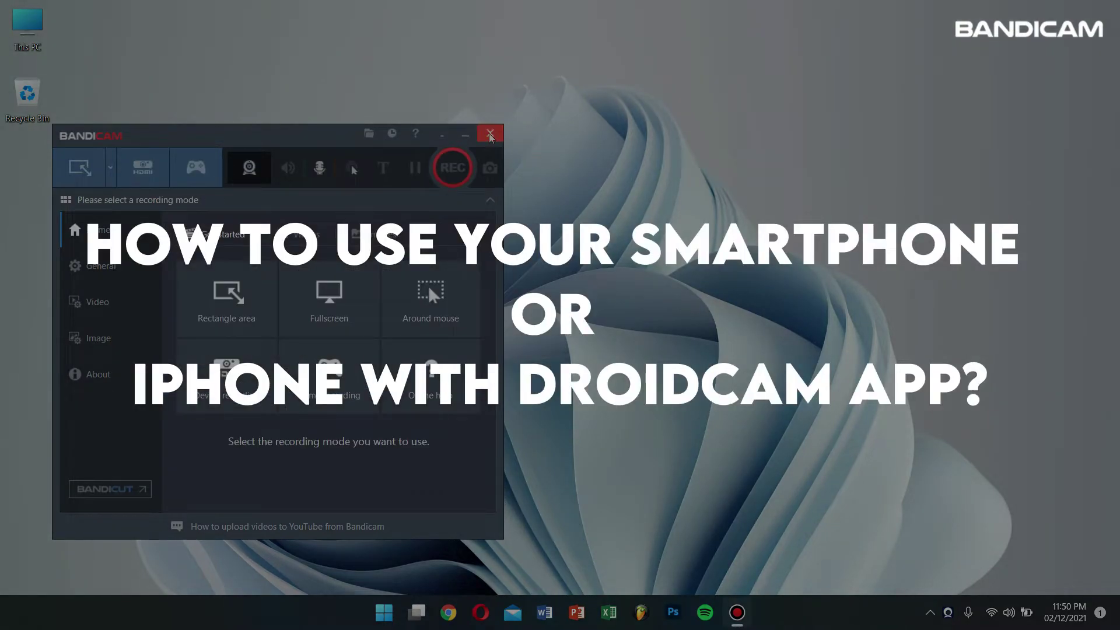
Close Bandicam and quit the Iriun webcam server from the system tray.
click(490, 135)
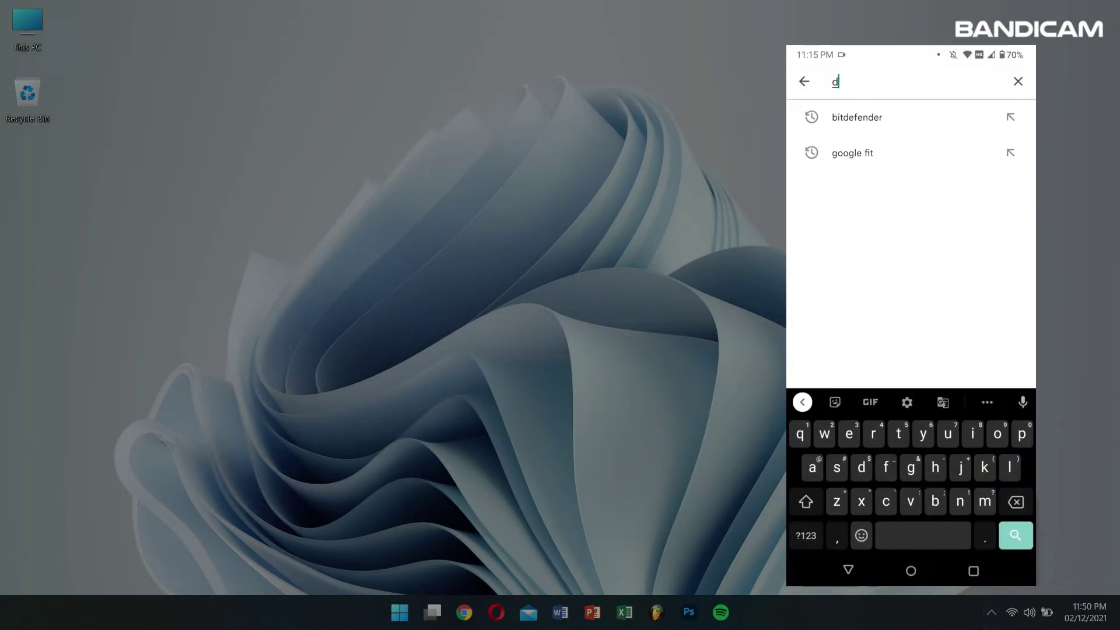
click(988, 594)
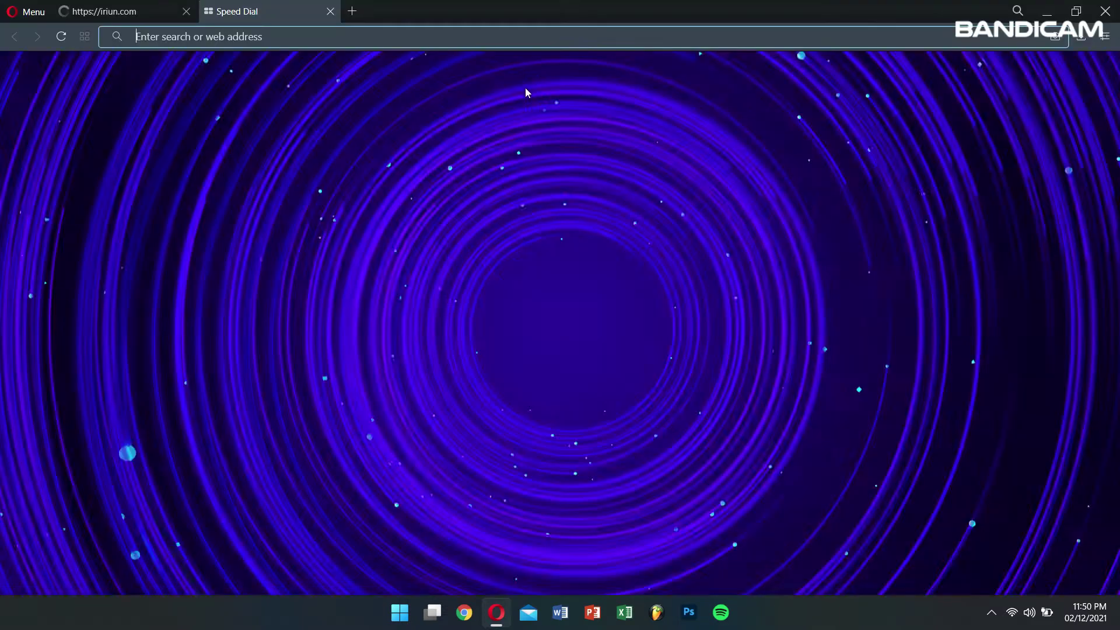
Close the iriun.com tab, search 'droid cam pc clie' in Opera, then close the browser.
click(187, 11)
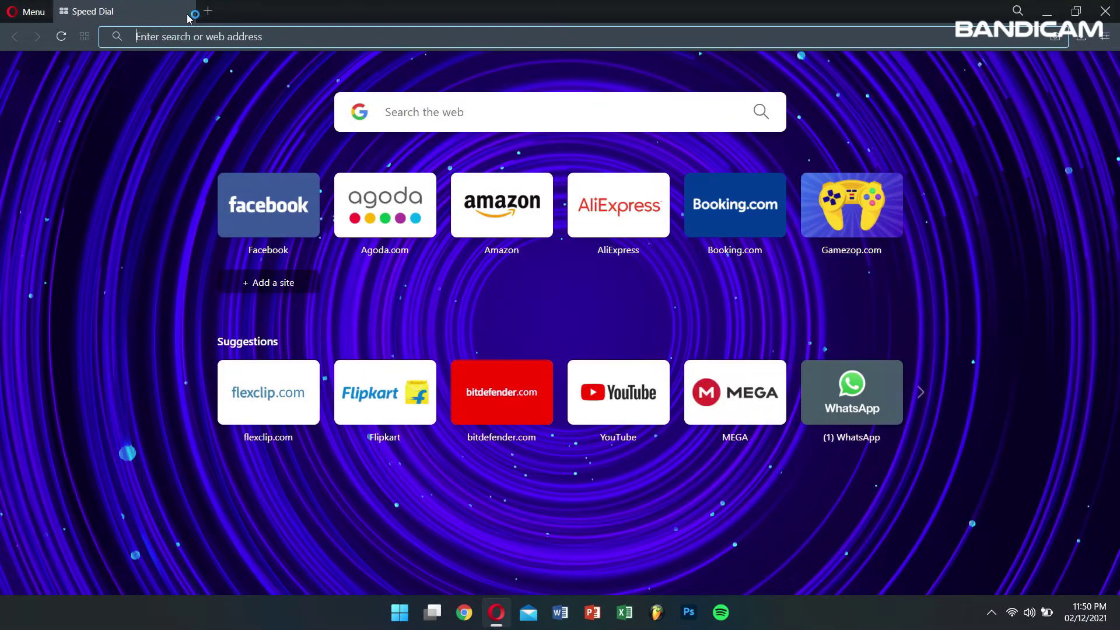
click(192, 35)
text(droid cam p)
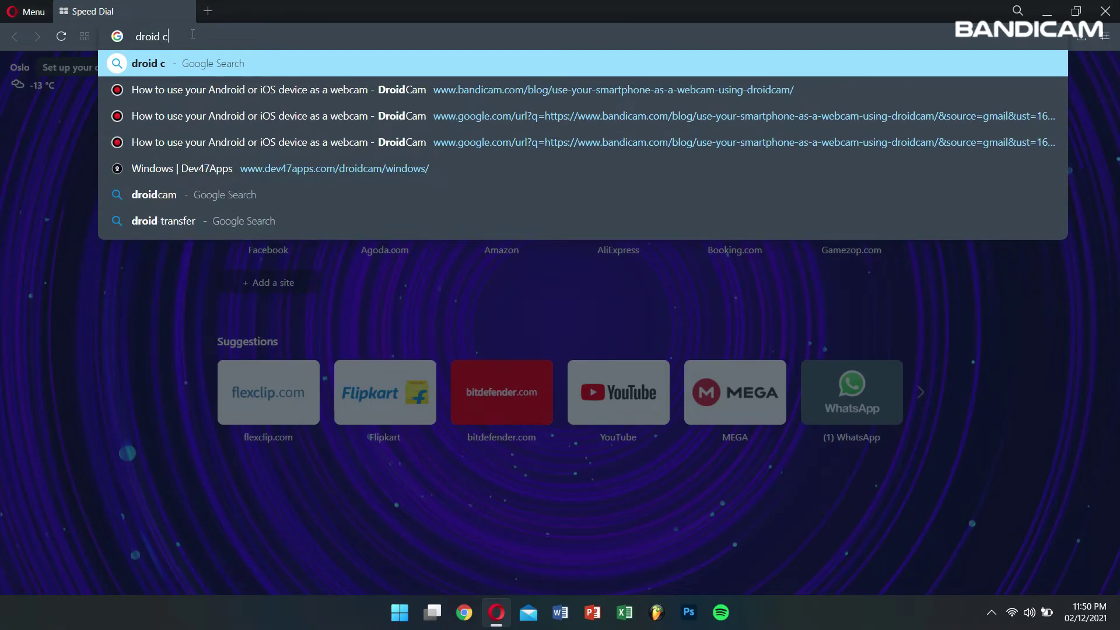
text(c clie)
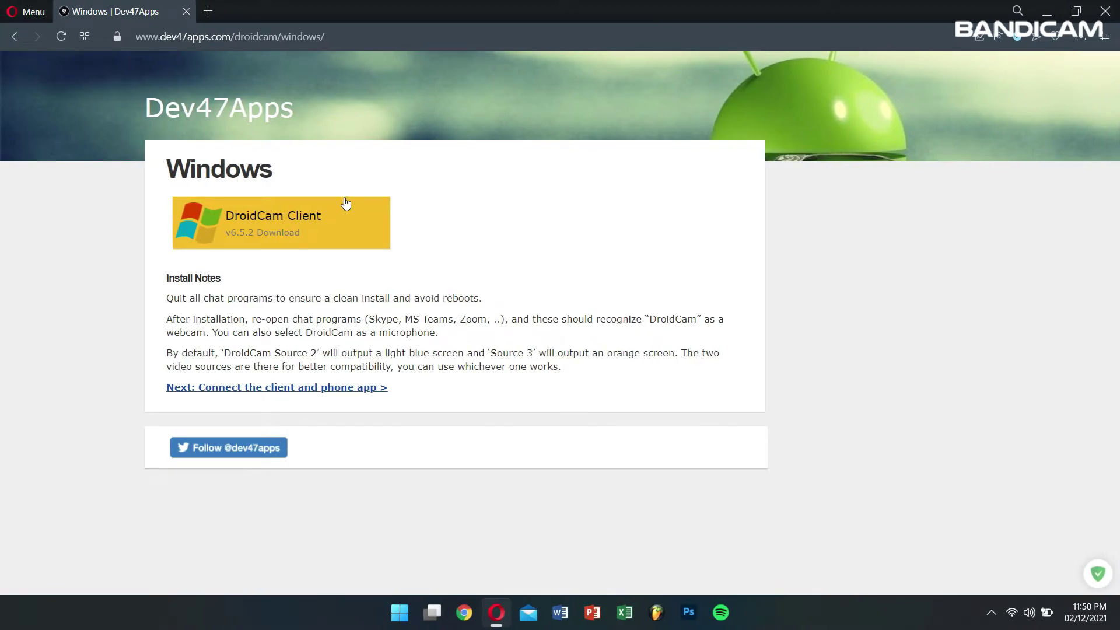
click(1105, 11)
Launch DroidCam Client from a Start search for 'droi' and dismiss the access denied warning.
key(super)
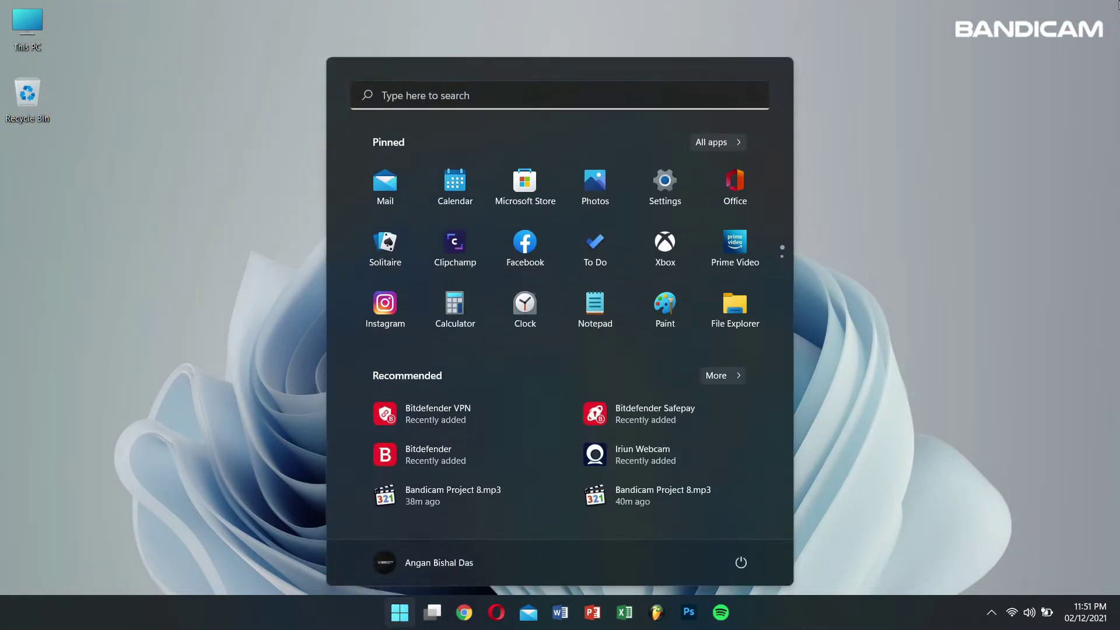
text(droi)
key(Return)
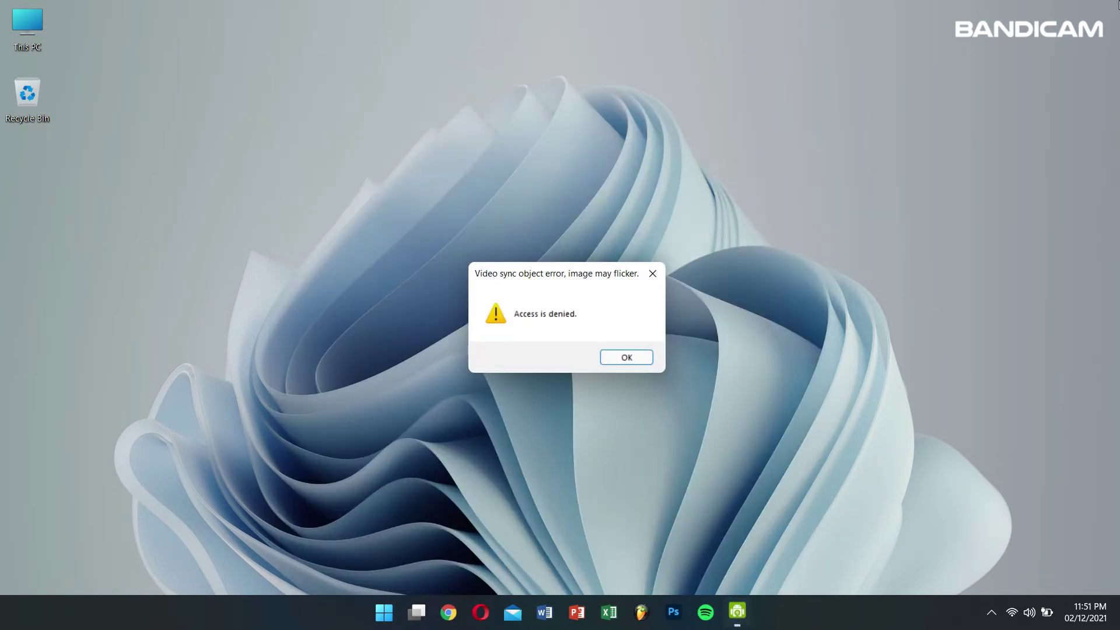
click(621, 353)
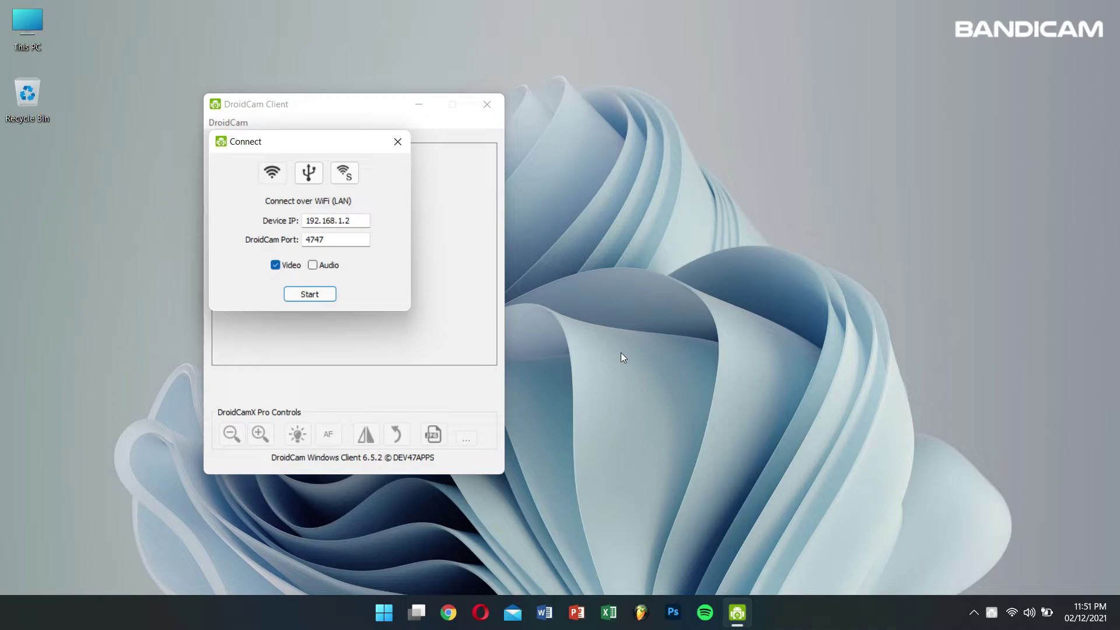
Connect DroidCam over WiFi to device IP 192.168.1.2, port 4747.
click(272, 177)
drag(357, 223, 276, 222)
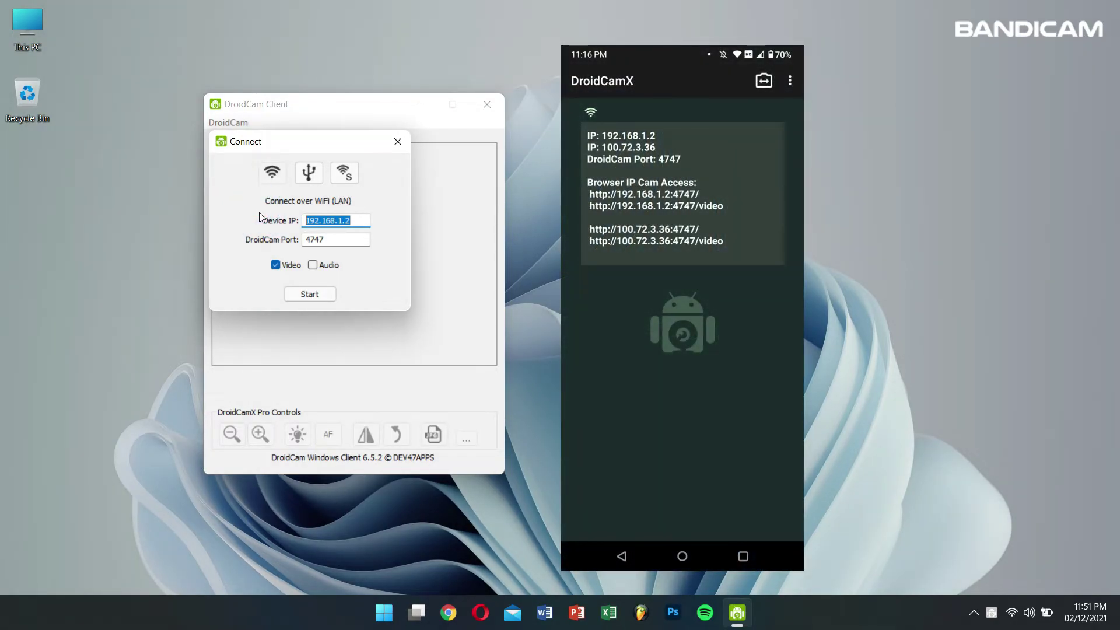
click(357, 219)
click(320, 294)
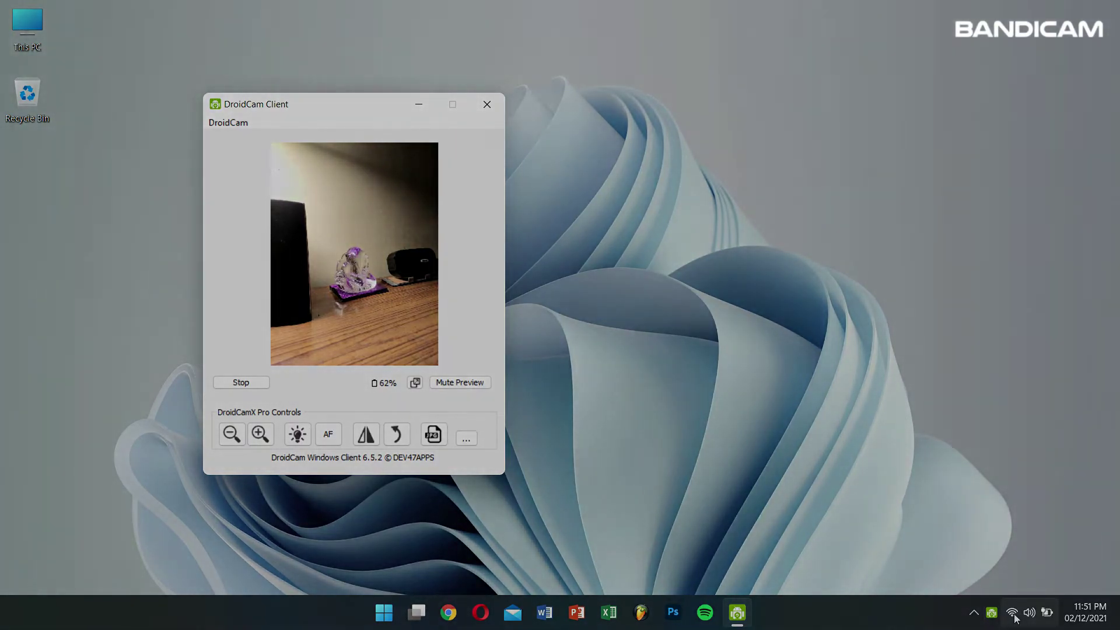
Check which Wi-Fi network the PC uses in Quick Settings, then close the panel.
click(1014, 612)
click(975, 263)
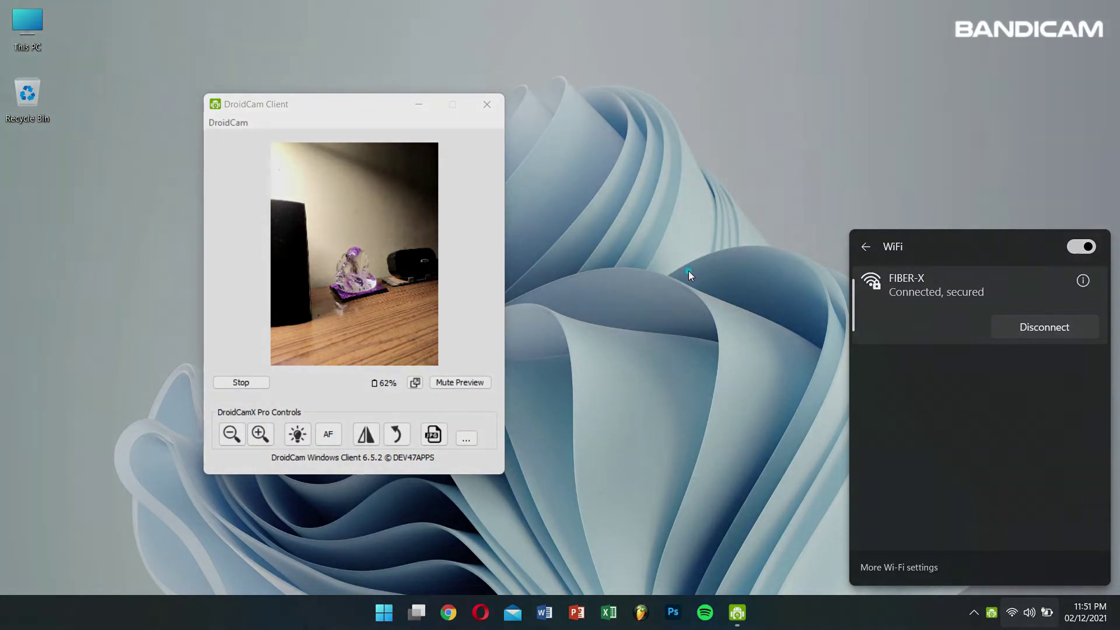
click(689, 272)
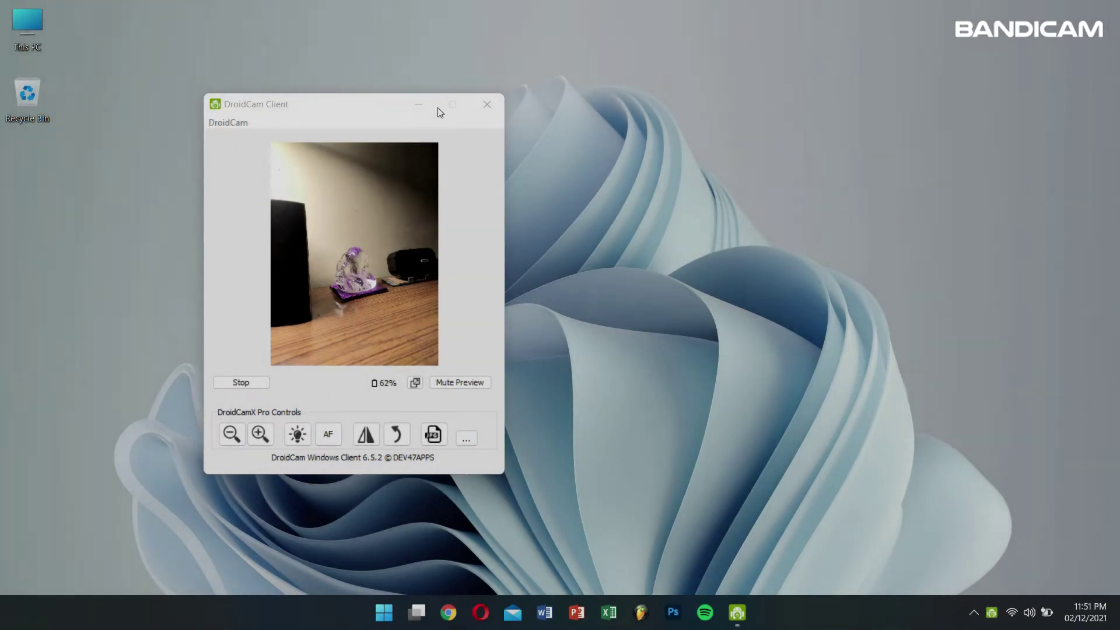
Focus DroidCam Client and launch Bandicam via a Start search for 'band'.
click(417, 103)
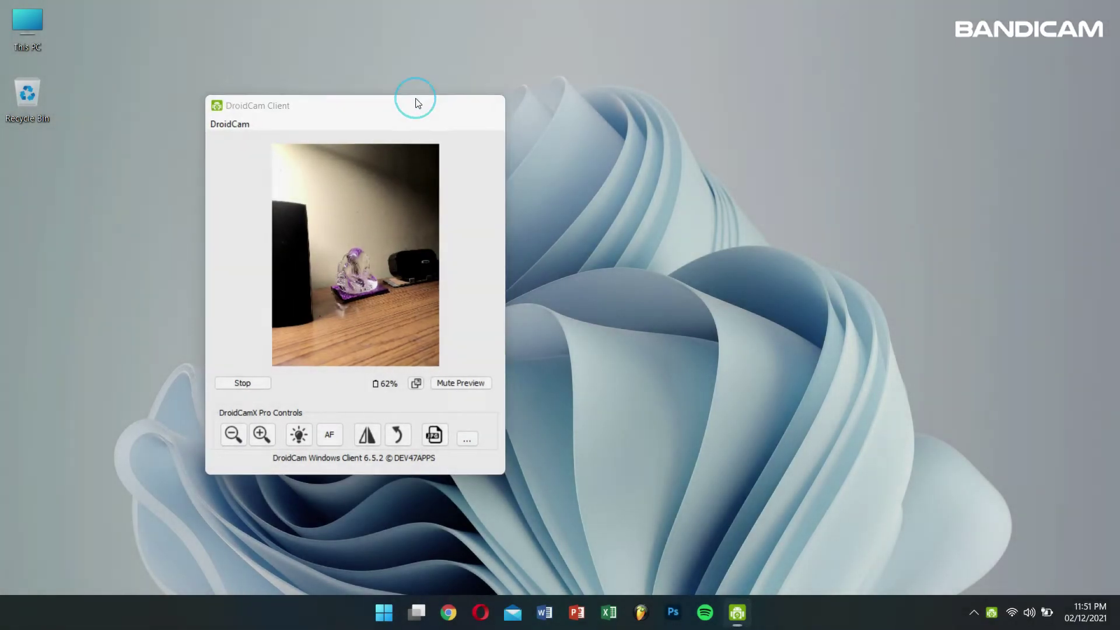
click(384, 613)
text(ba)
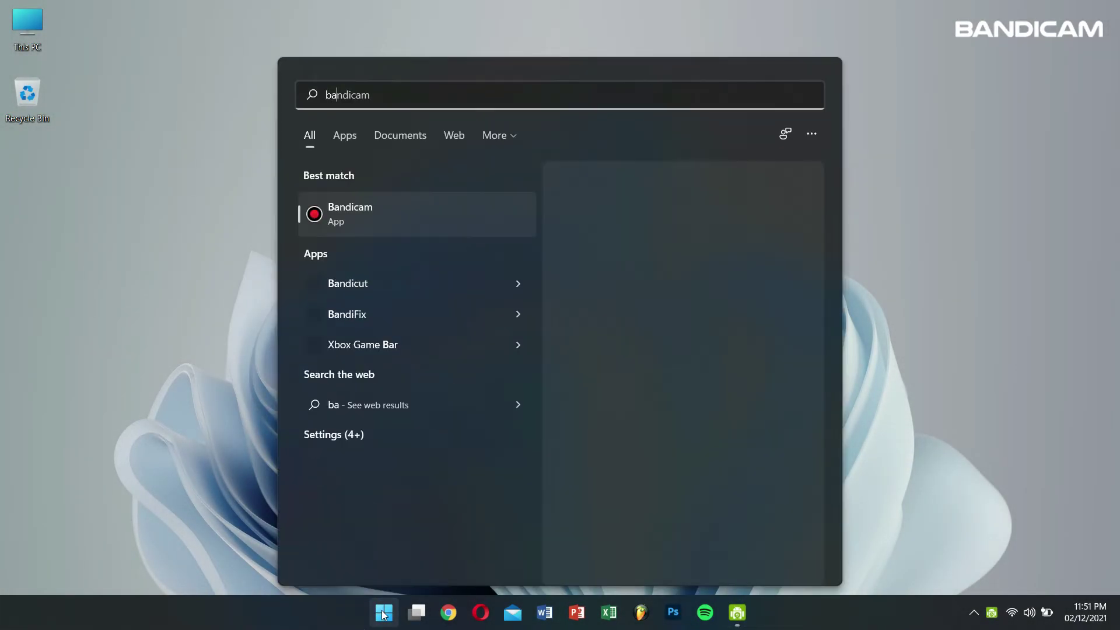
text(nd)
click(384, 613)
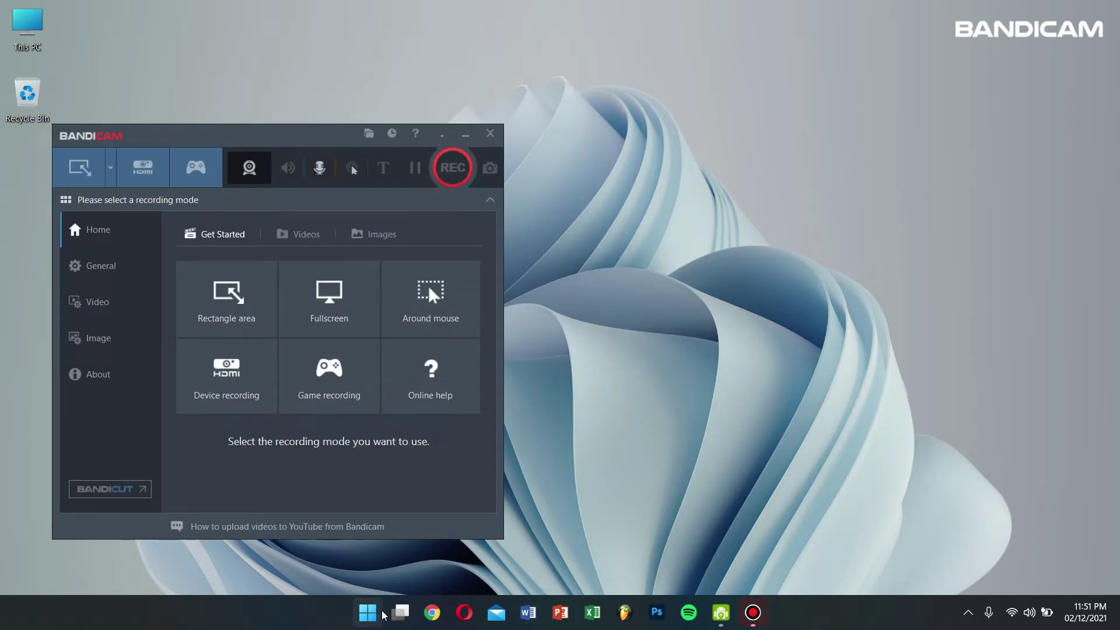
Set Bandicam to device recording with the DroidCam source as the capture device.
click(140, 174)
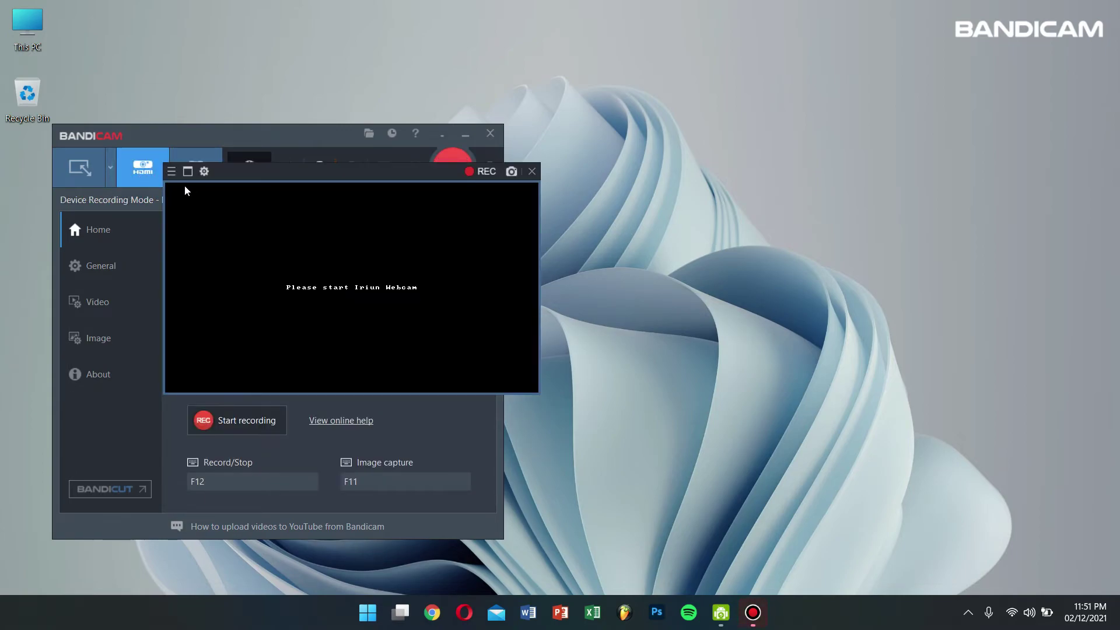
click(205, 172)
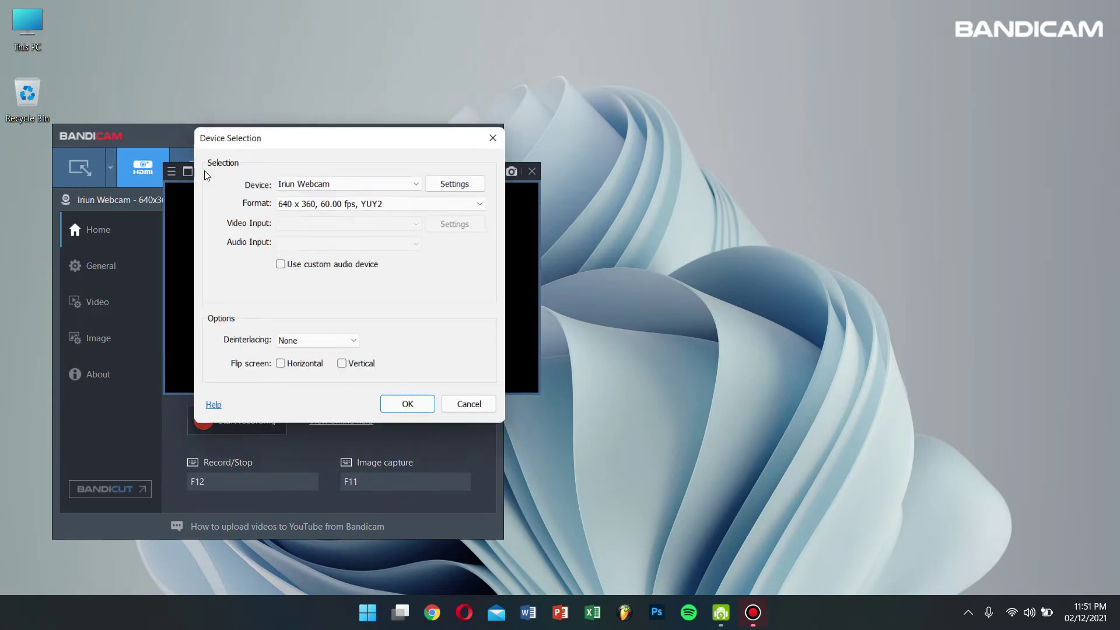
click(322, 185)
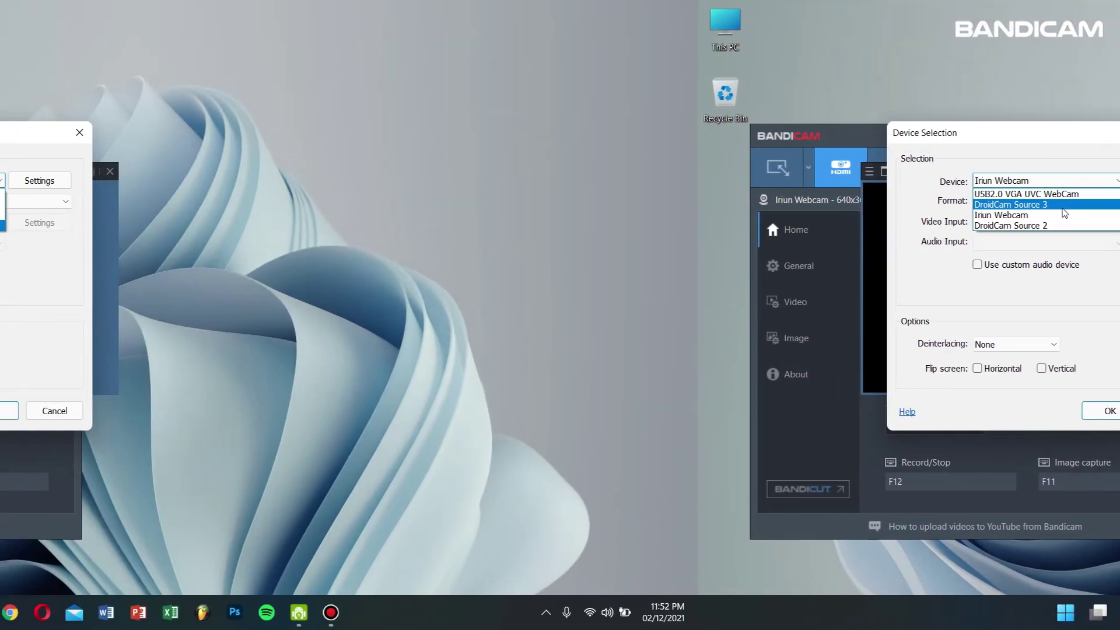
click(1063, 205)
click(1108, 411)
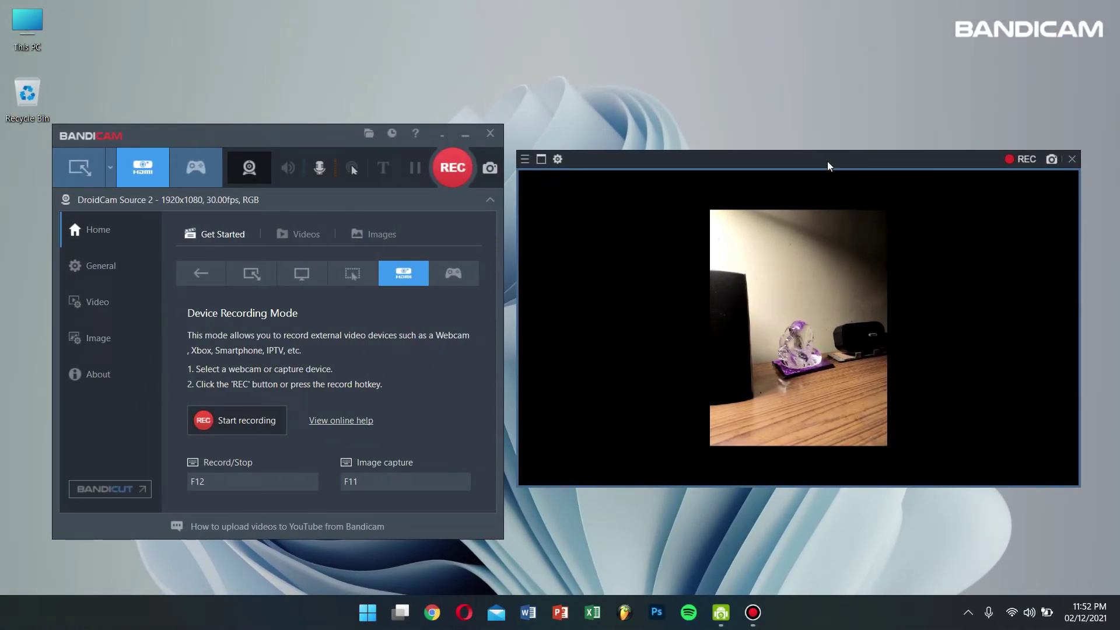
Record a short DroidCam clip, then close the preview and recentre the Bandicam window.
click(1011, 162)
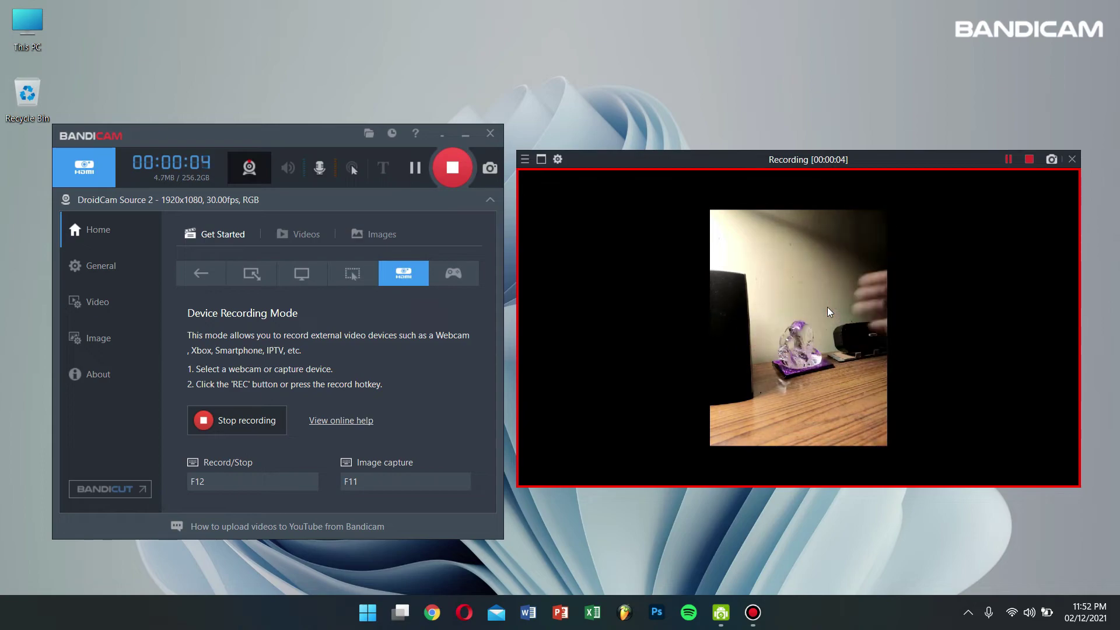
click(1029, 160)
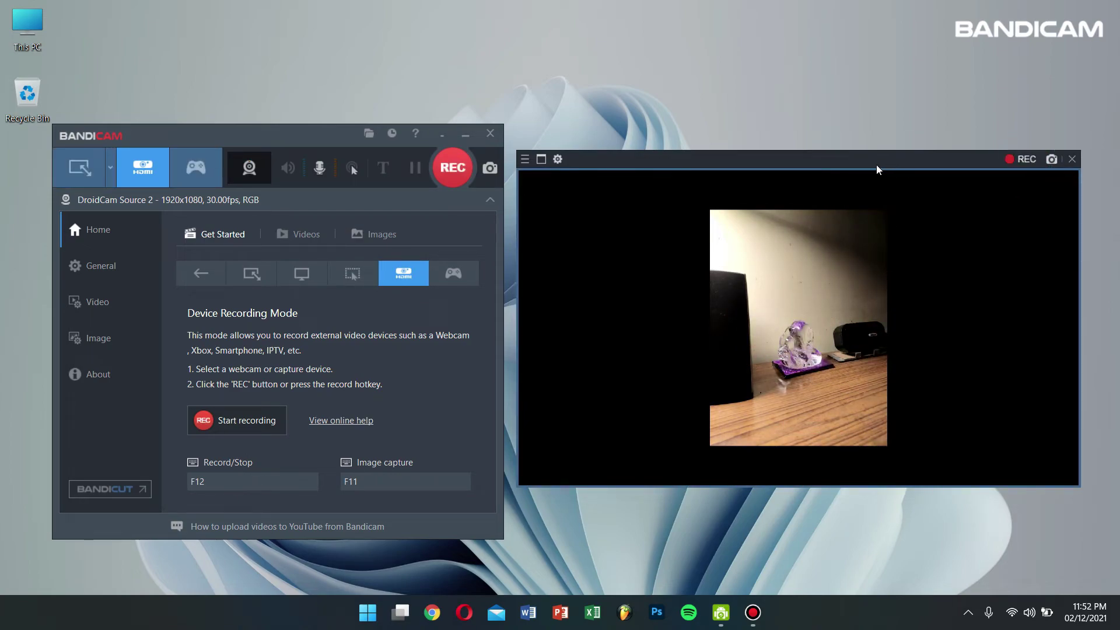
drag(873, 168, 862, 77)
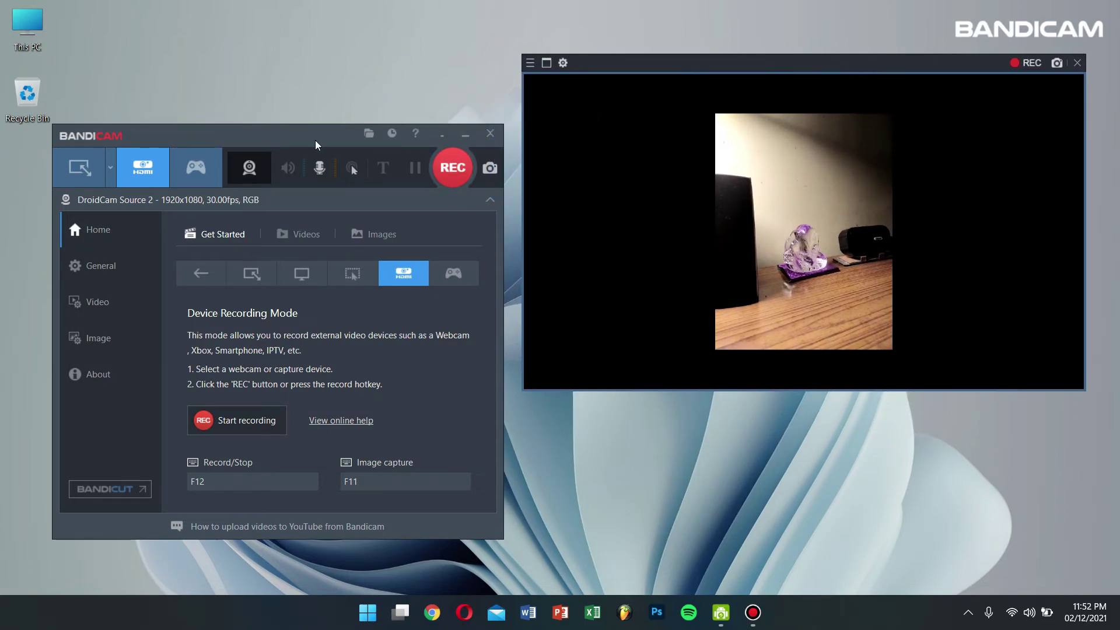
drag(316, 145, 313, 105)
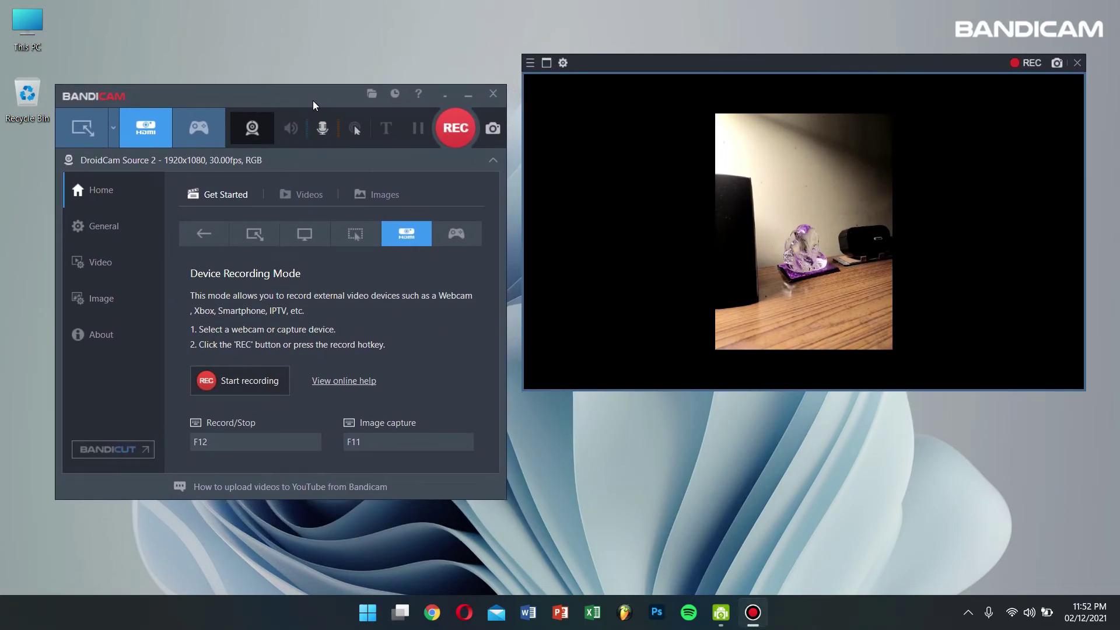
click(1077, 63)
drag(292, 100, 580, 116)
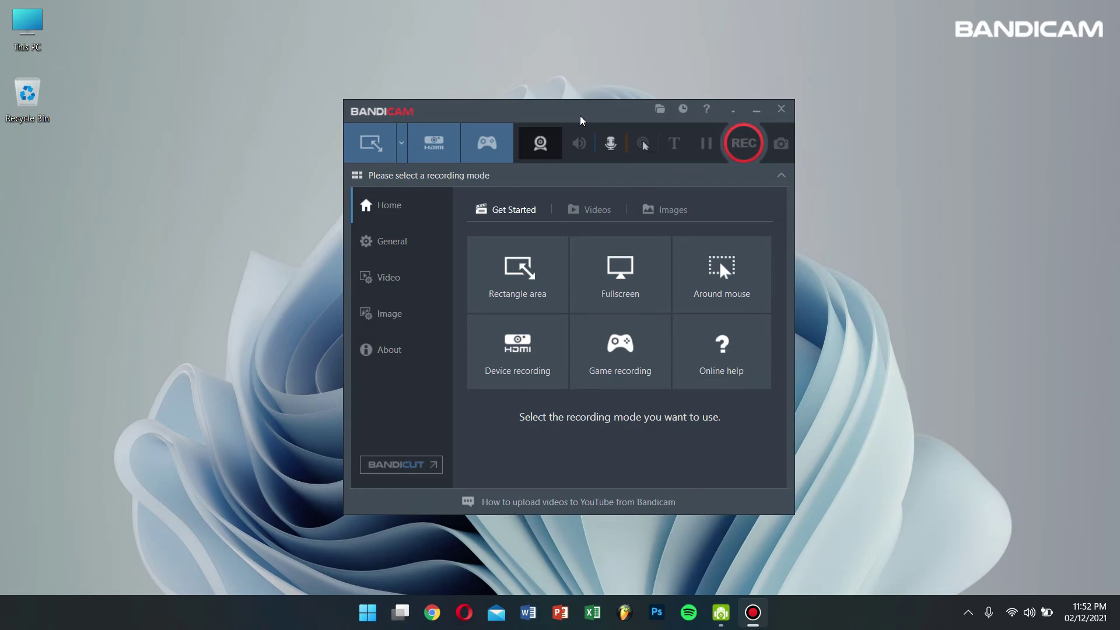
Move the Bandicam window to the left side and refresh the desktop.
drag(579, 116, 349, 121)
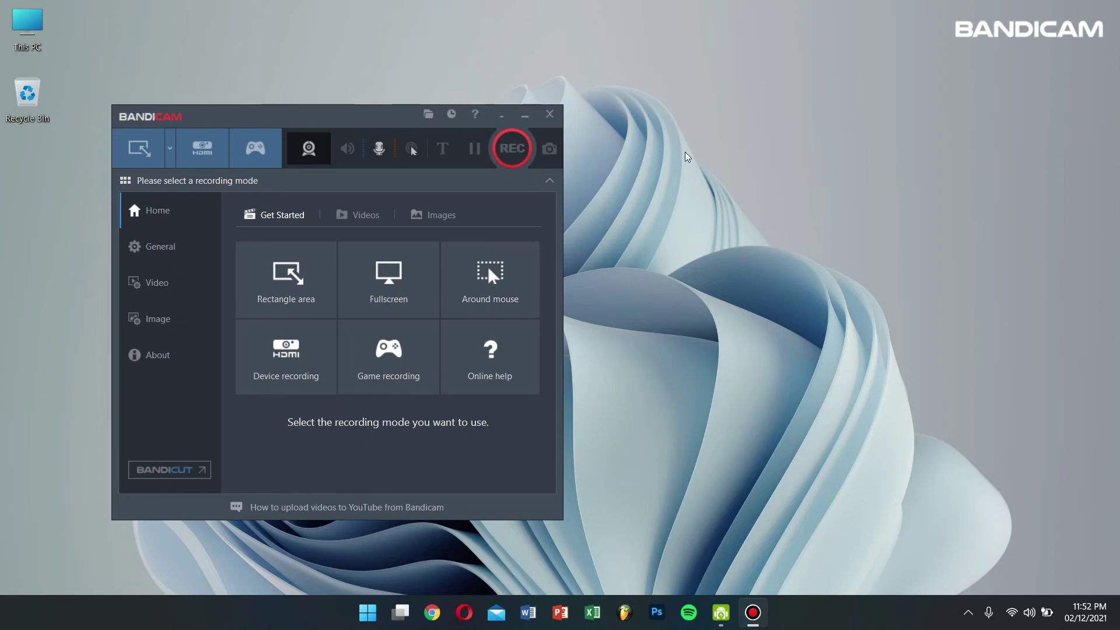
right_click(748, 163)
click(759, 202)
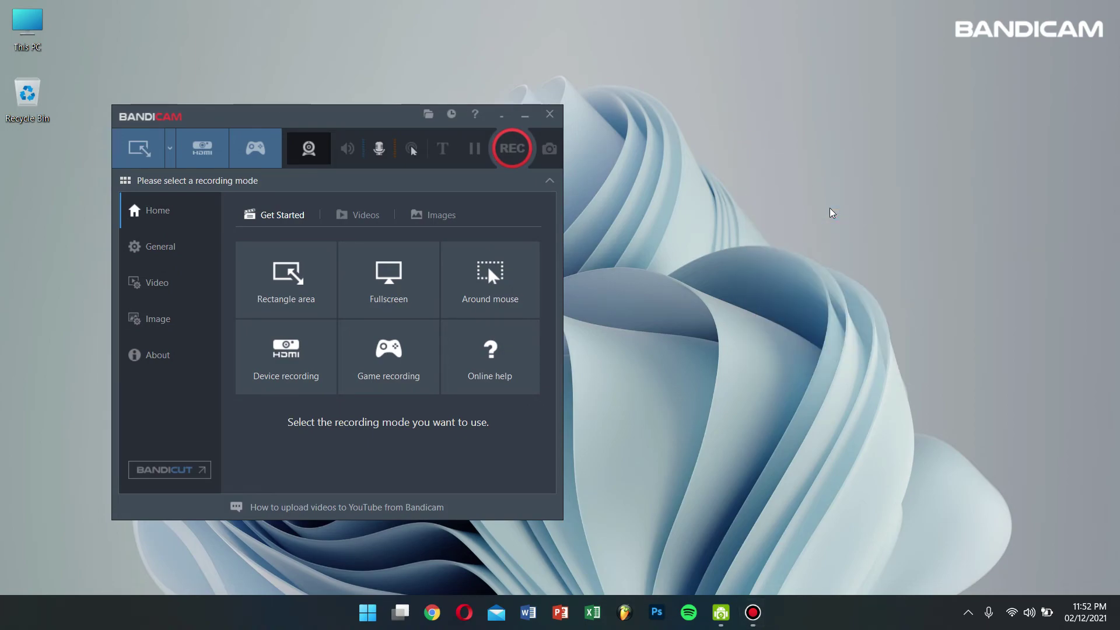